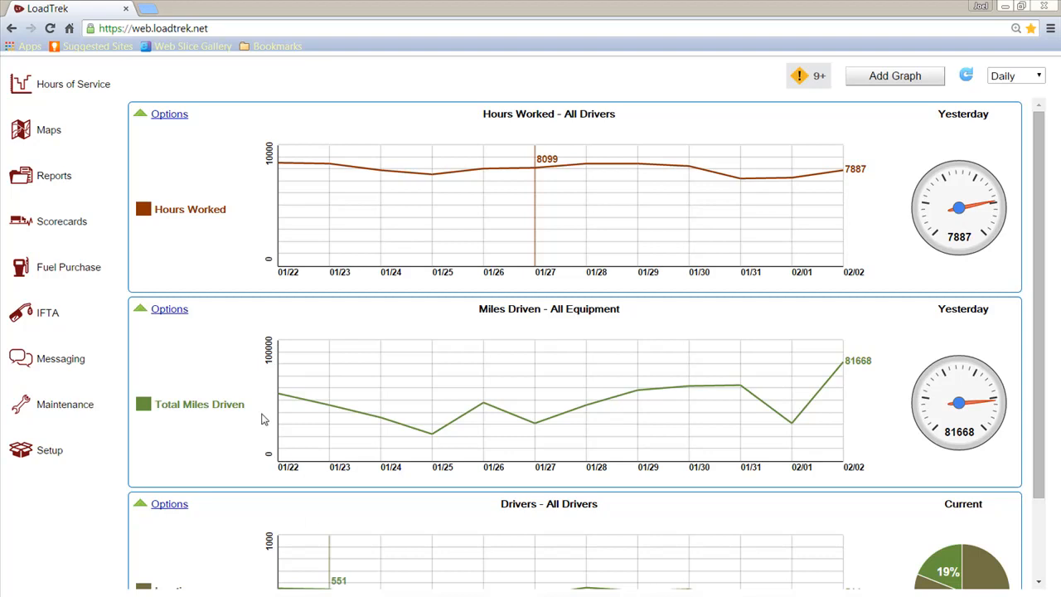
- Open the Setup area and start a blank new-driver record
left_click(22, 452)
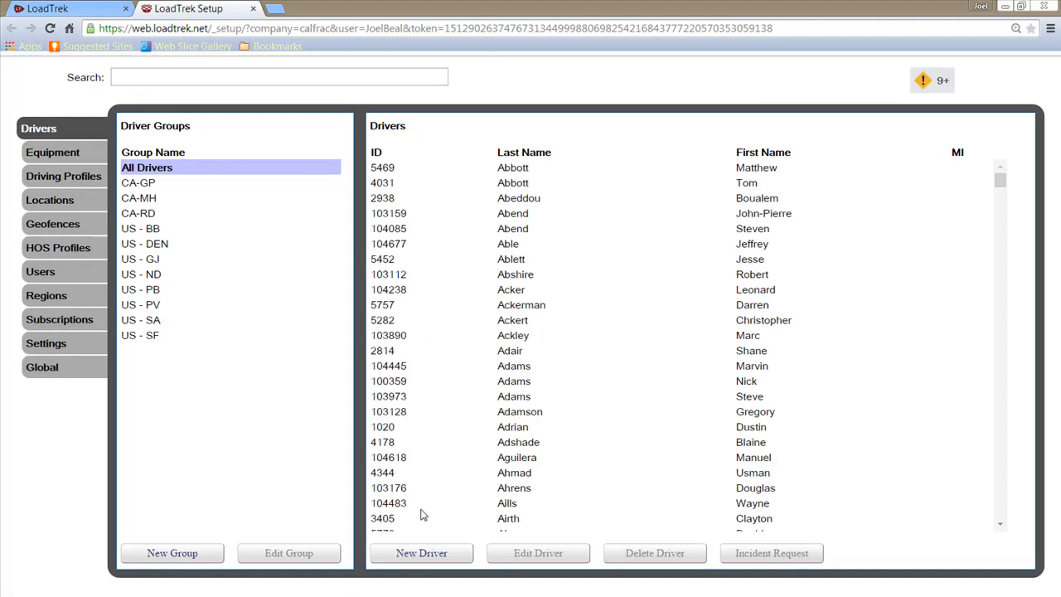
left_click(411, 555)
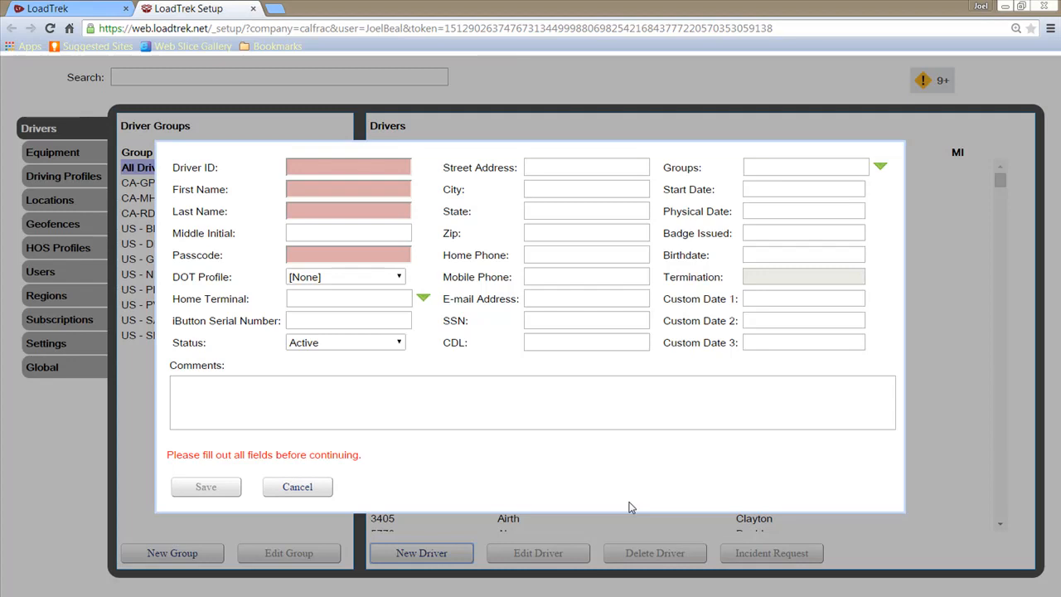
- Enter 4777 as the new driver's ID
left_click(330, 172)
type("477")
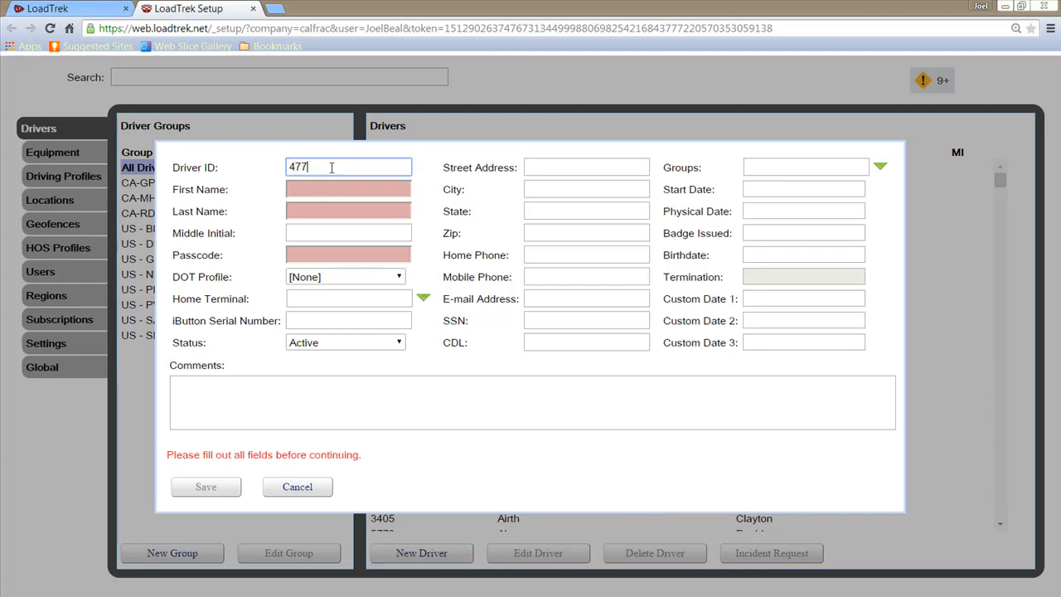
type("7")
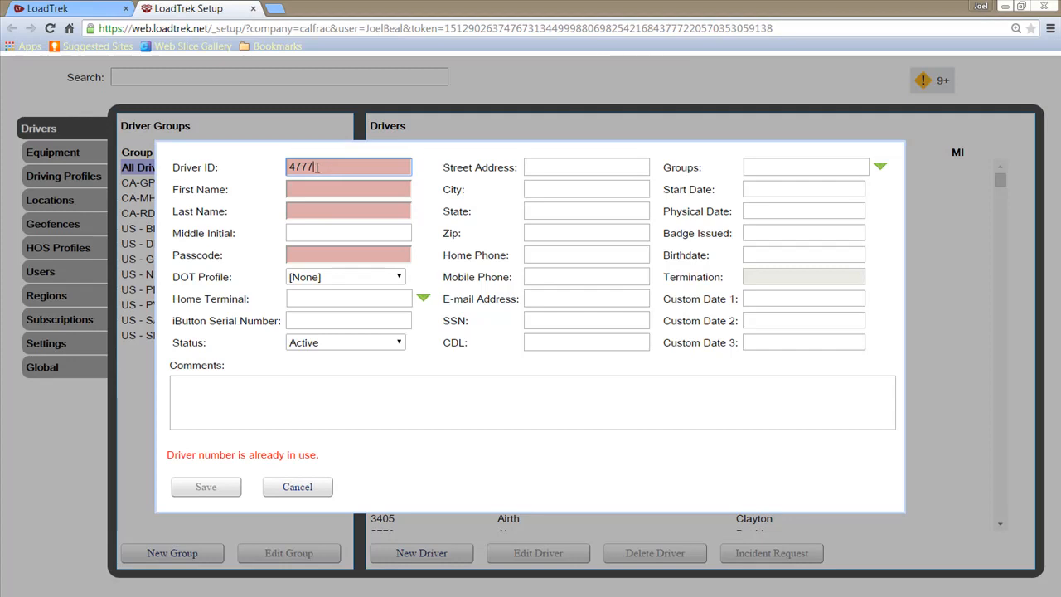
- Fill in the driver's first name, last name and passcode
left_click(312, 187)
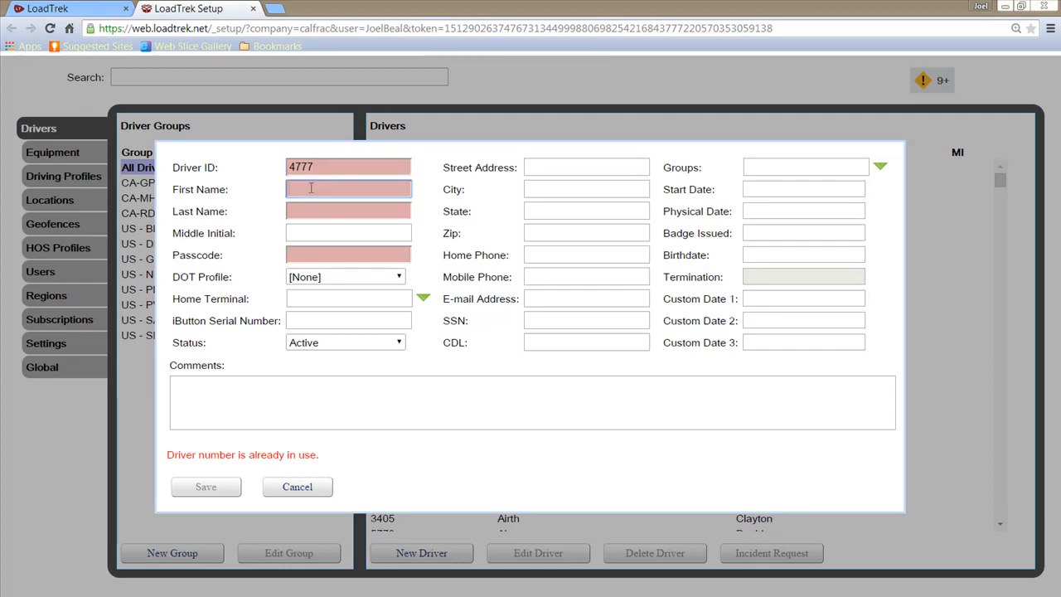
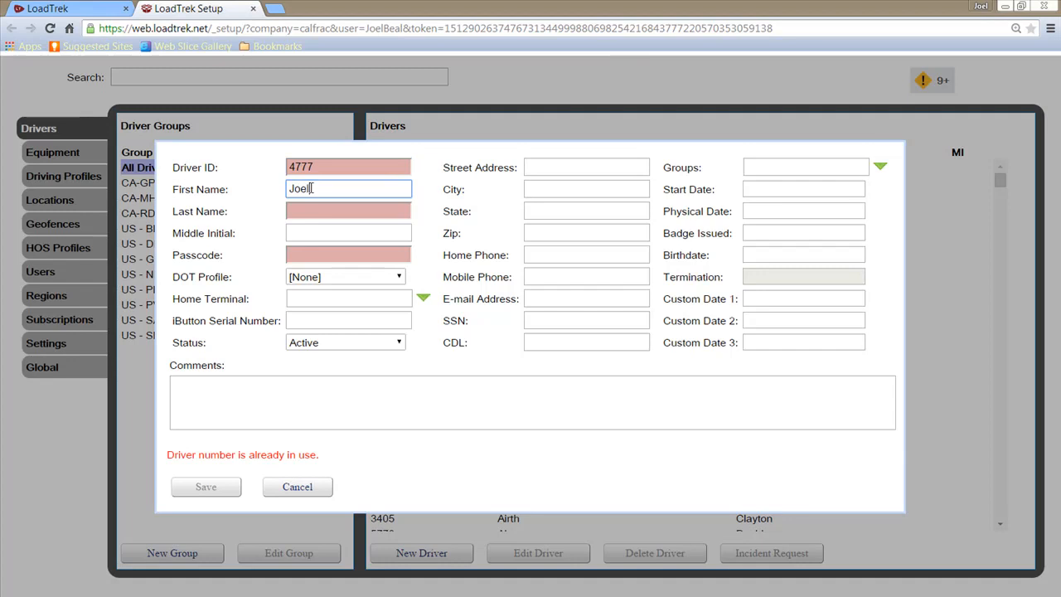
key("Tab")
left_click(303, 204)
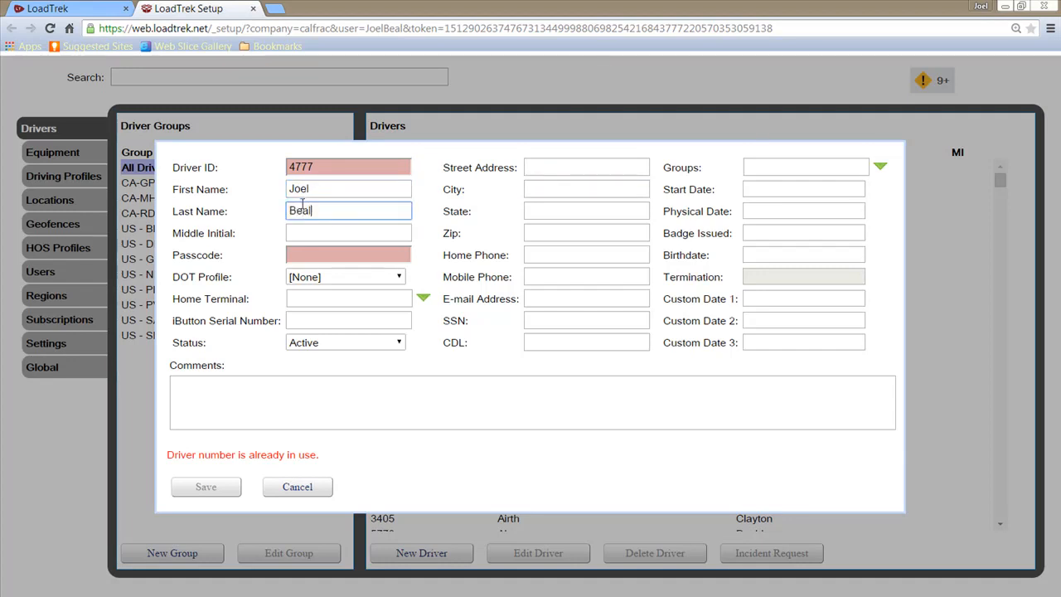
left_click(294, 253)
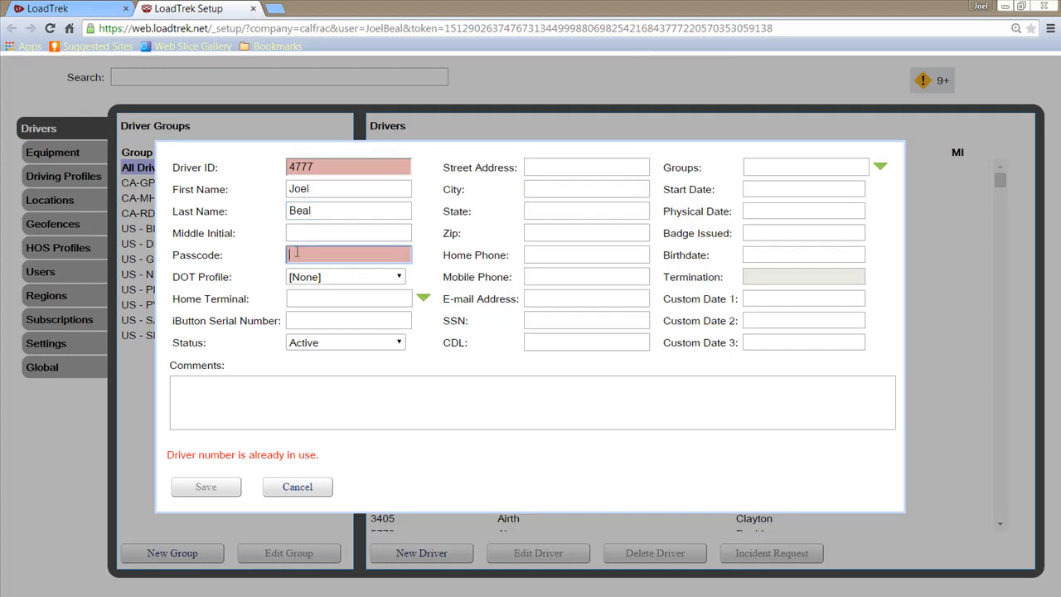
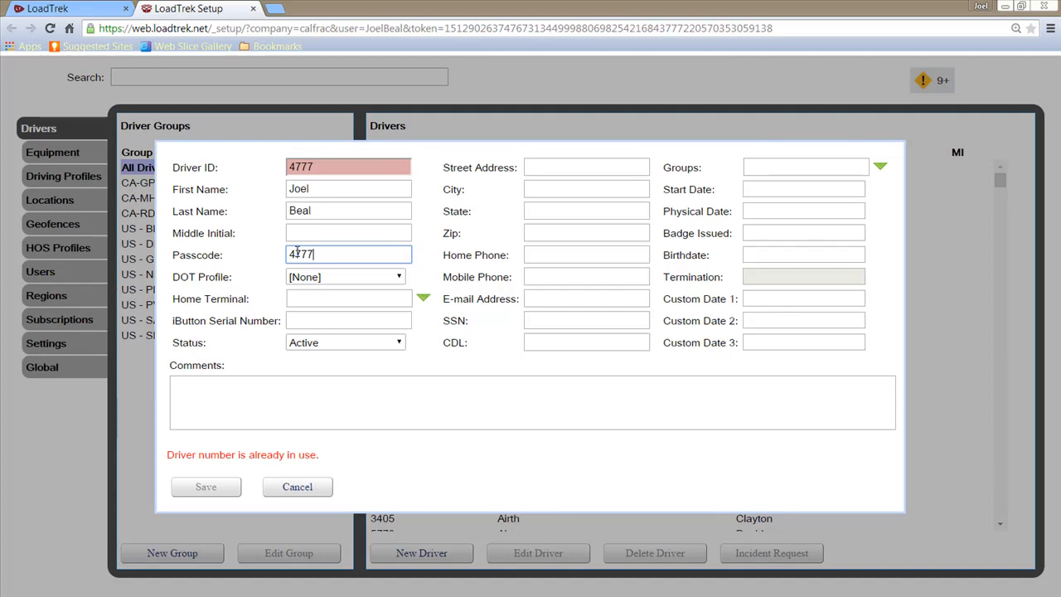
- Assign the US Federal DOT profile and San Antonio District home terminal
left_click(336, 279)
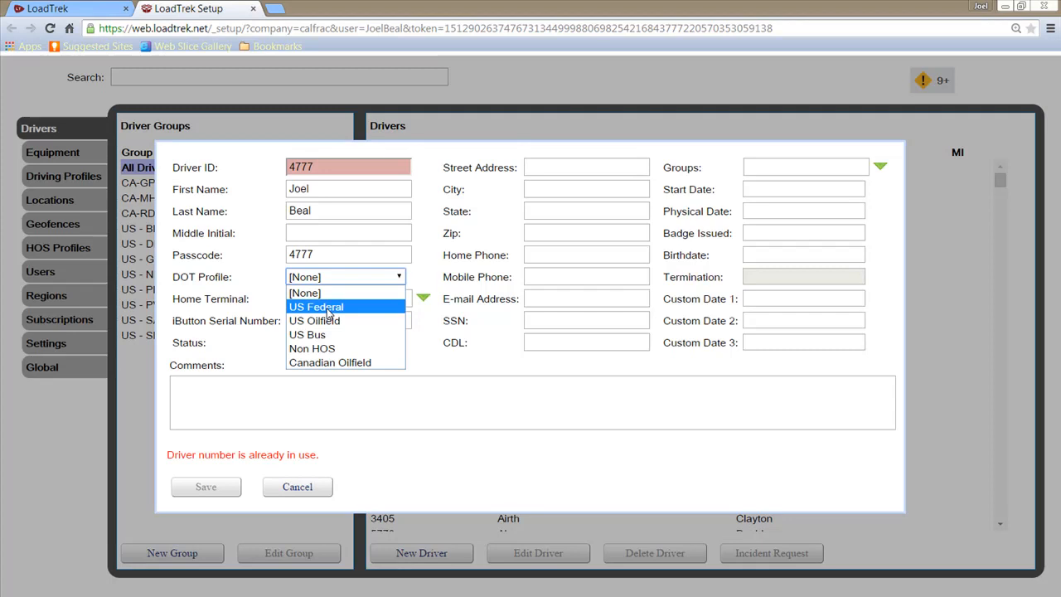
left_click(329, 309)
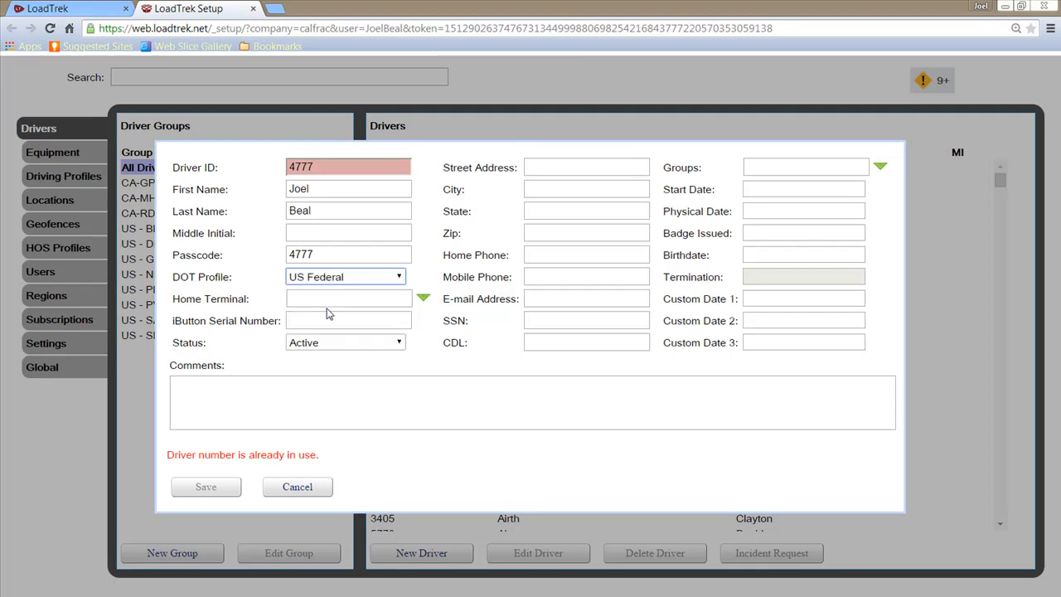
left_click(426, 298)
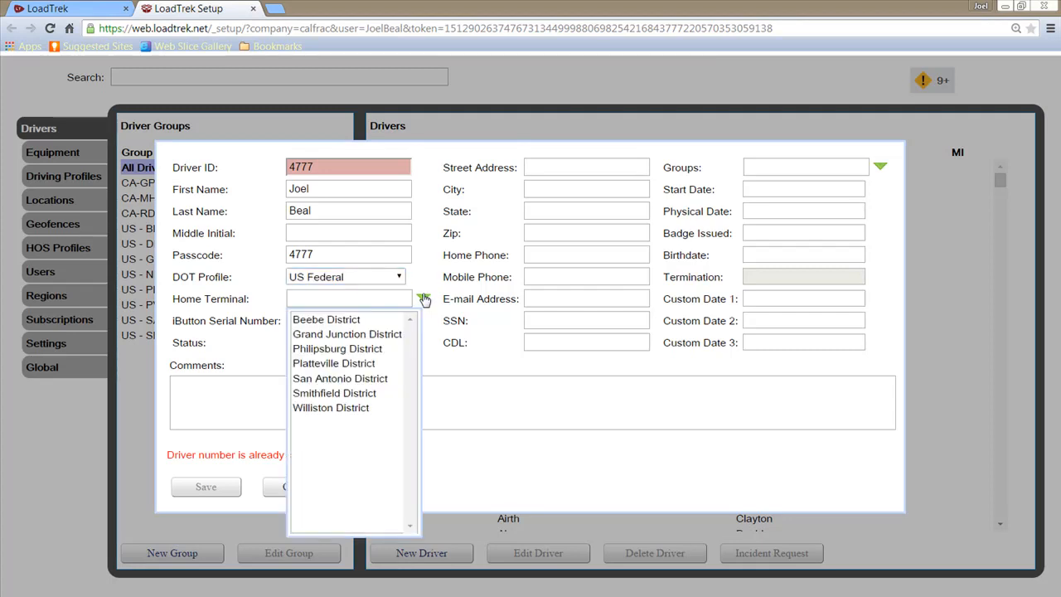
left_click(318, 380)
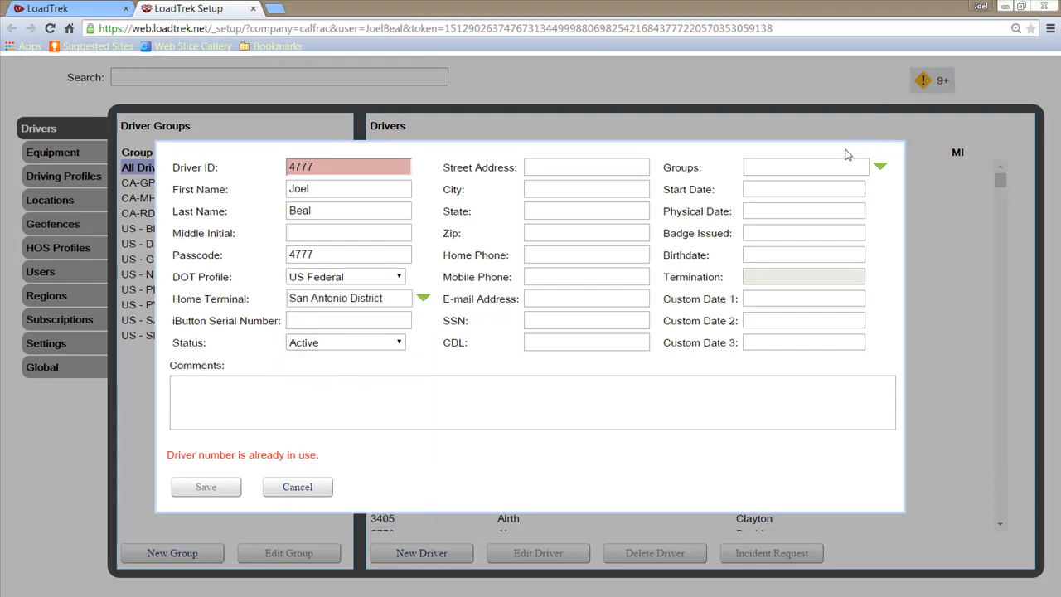
- Add the driver to groups US - SA and CA-GP
left_click(880, 167)
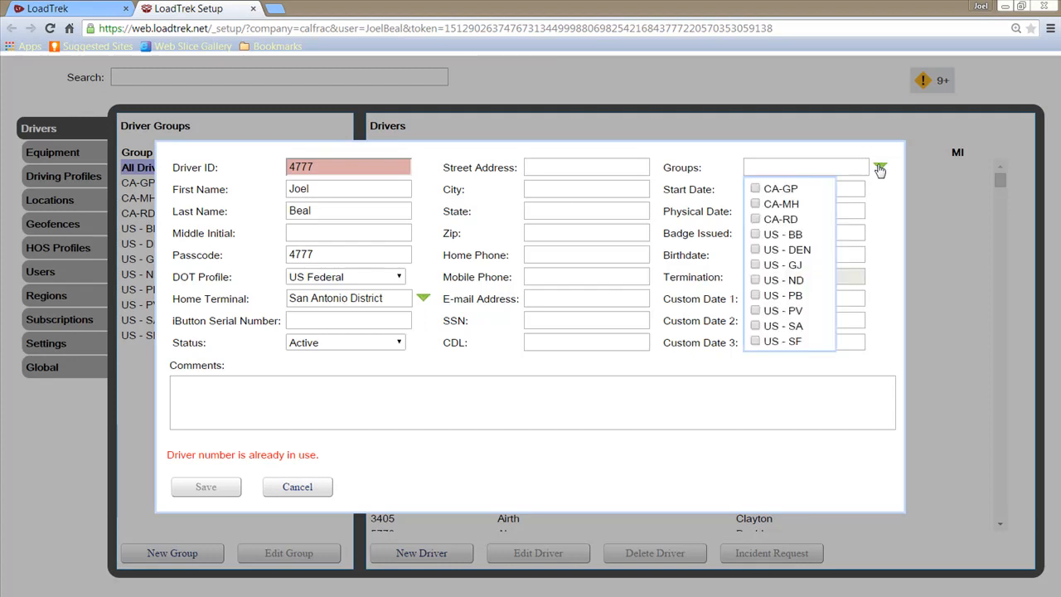
left_click(755, 326)
left_click(755, 189)
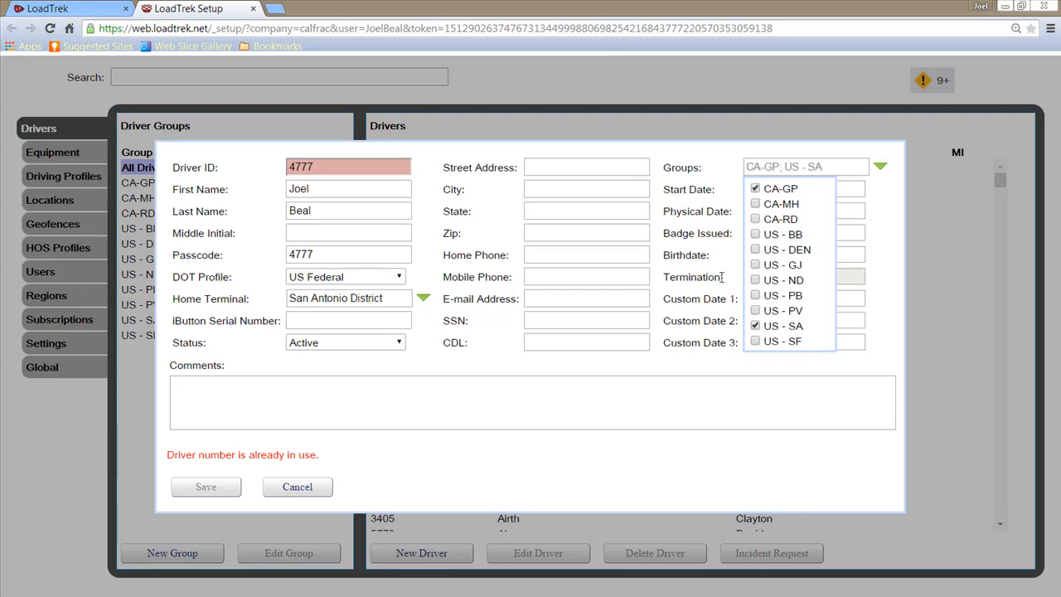
left_click(603, 390)
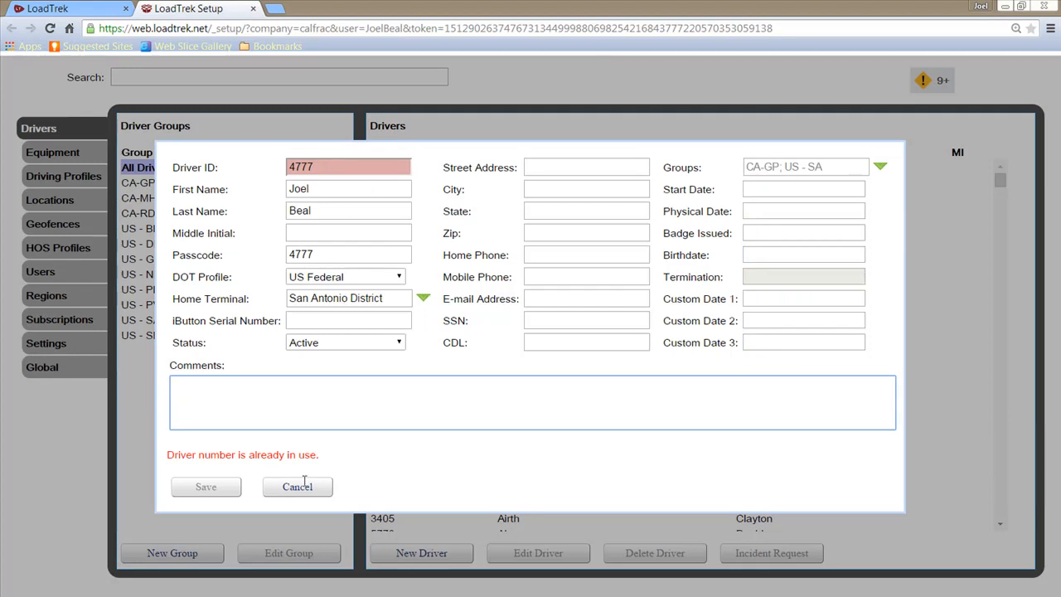
- Change the driver ID to 47777 and replace the first name
left_click(339, 168)
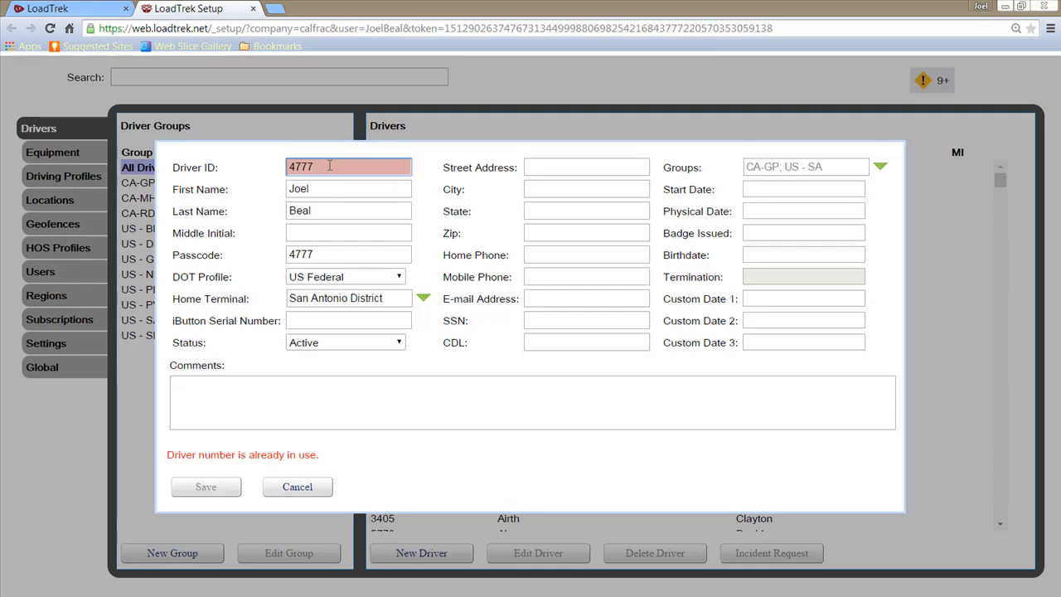
type("7")
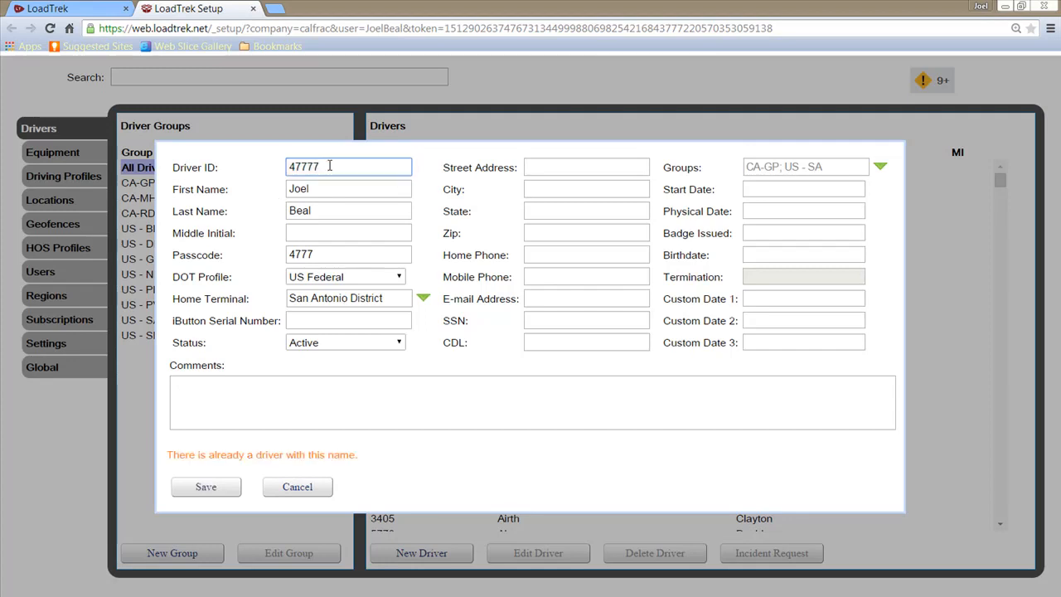
key("Tab")
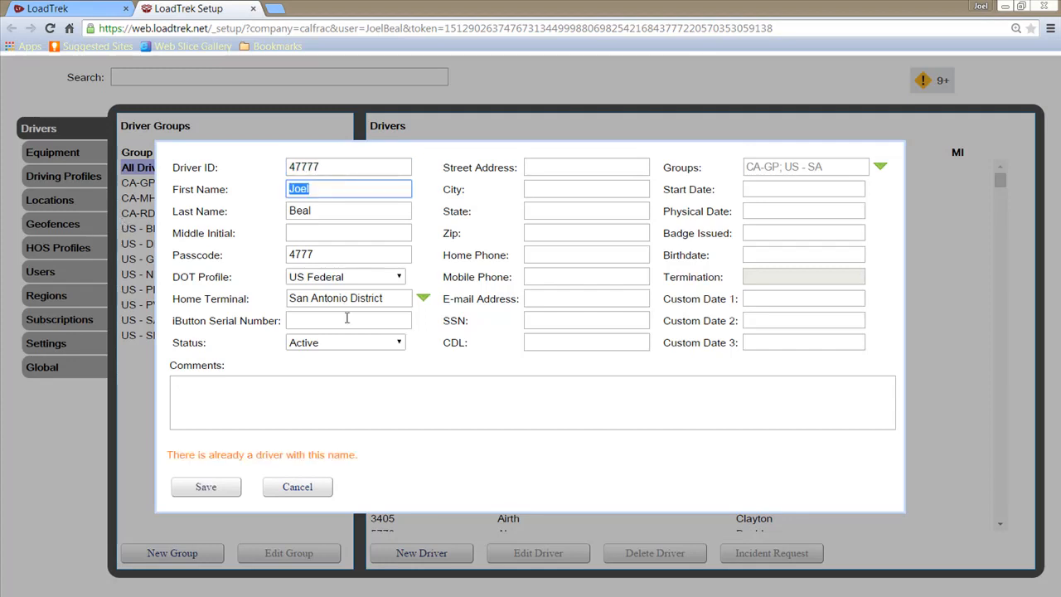
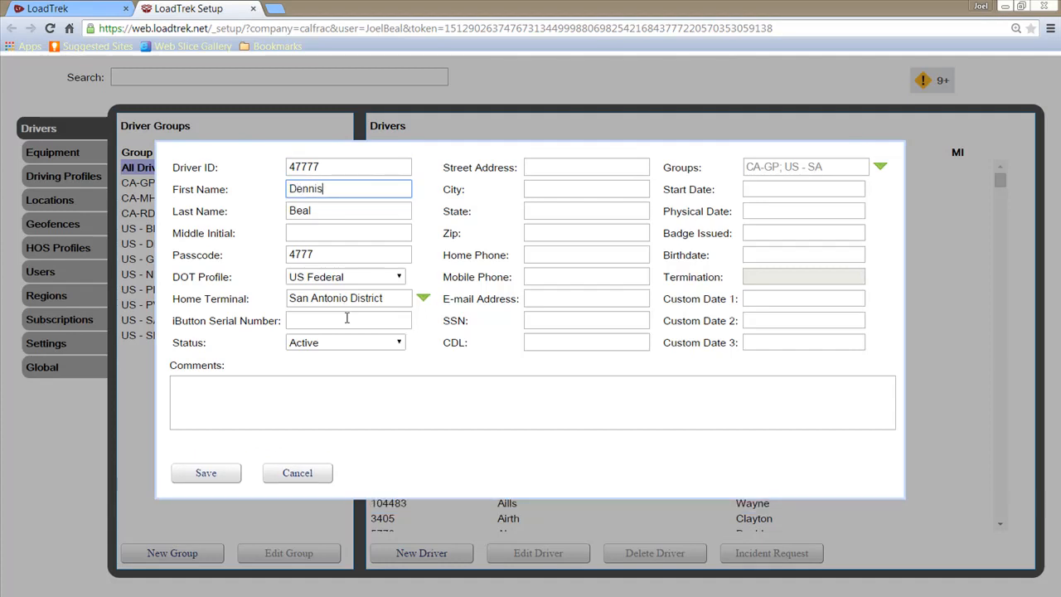
key("Tab")
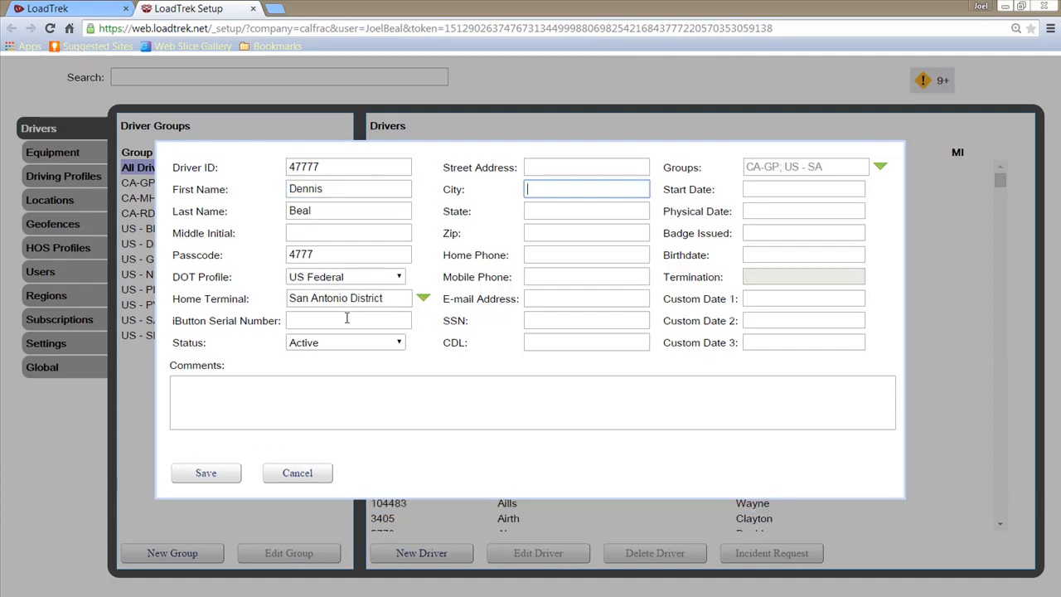
- Replace the last name, extend the passcode, and save the driver
left_click_drag(310, 209, 183, 205)
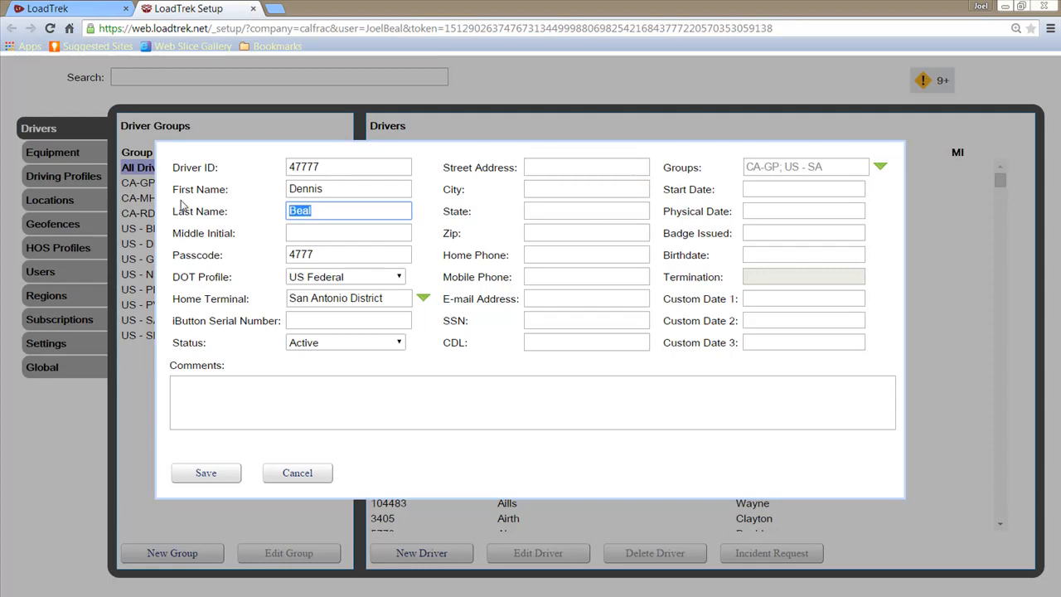
key("Tab")
key("Tab")
key("Tab")
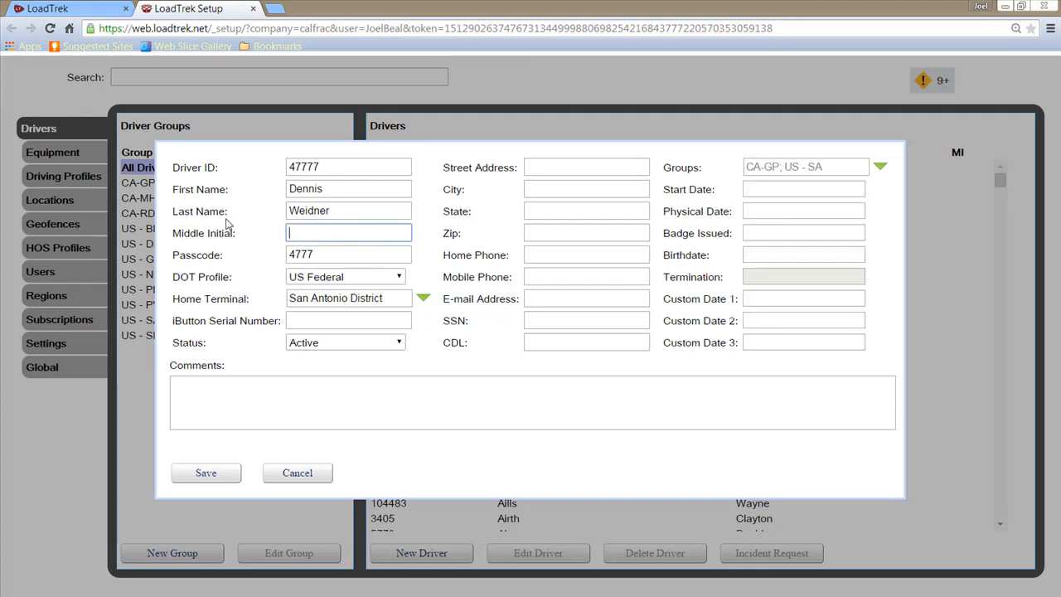
left_click(317, 256)
type("7")
key("Tab")
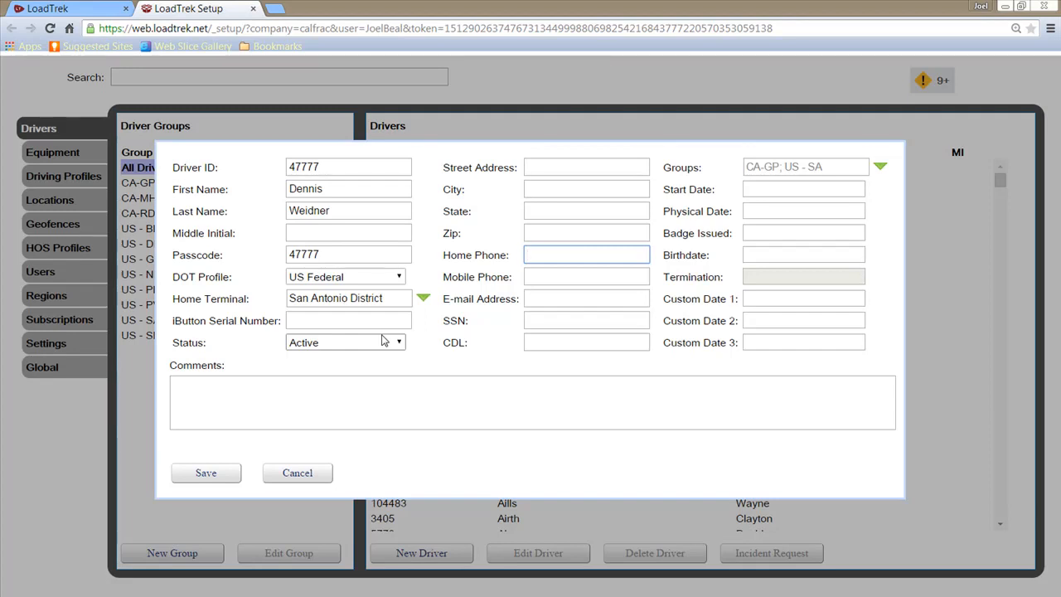
left_click(207, 476)
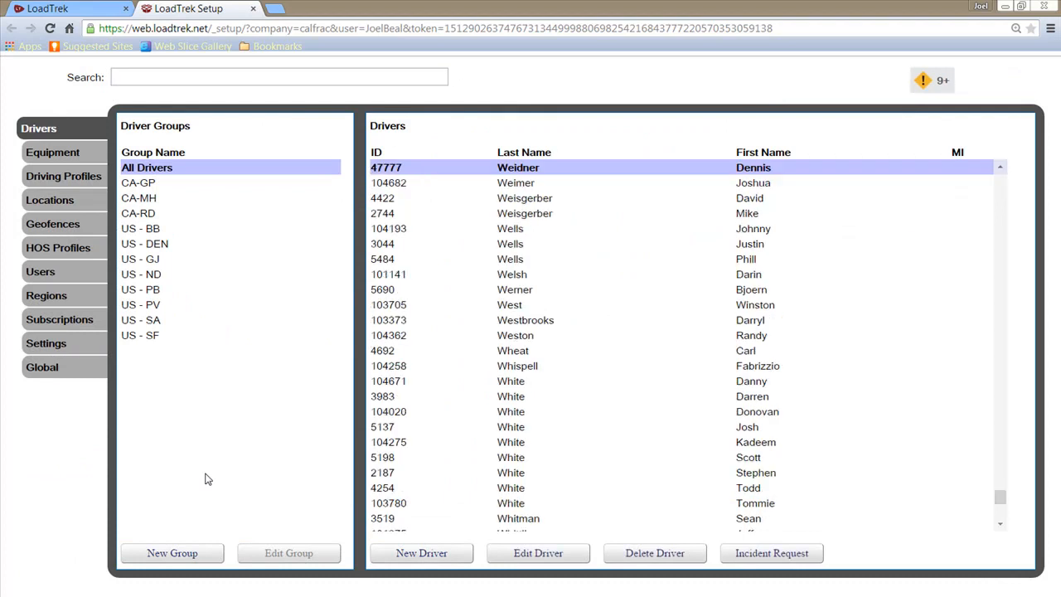
- Reopen driver 47777 from the Drivers list for editing
double_click(469, 173)
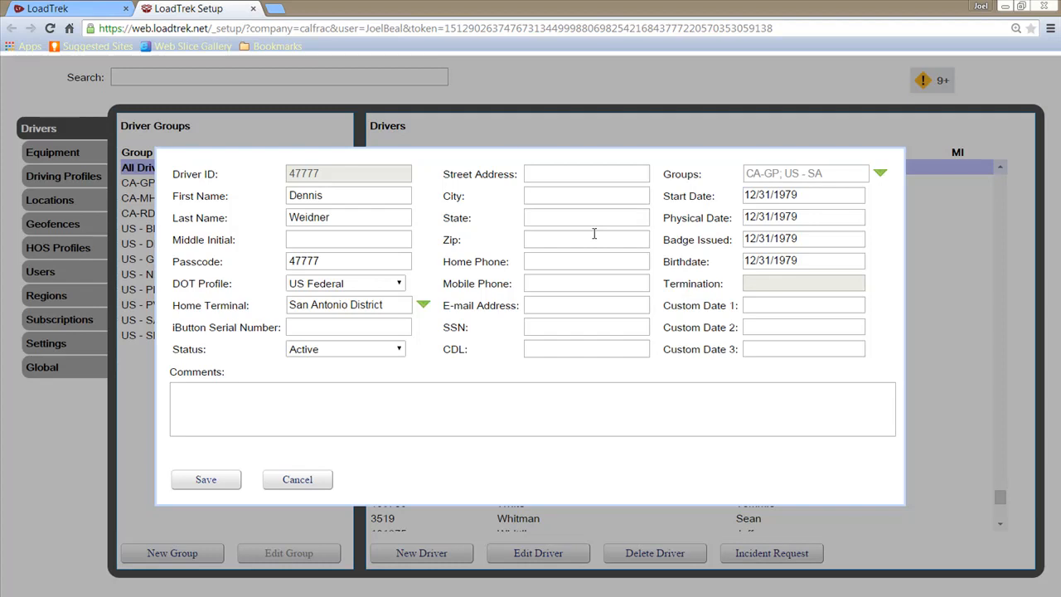
- Enter the driver's street address, city and state
left_click(584, 178)
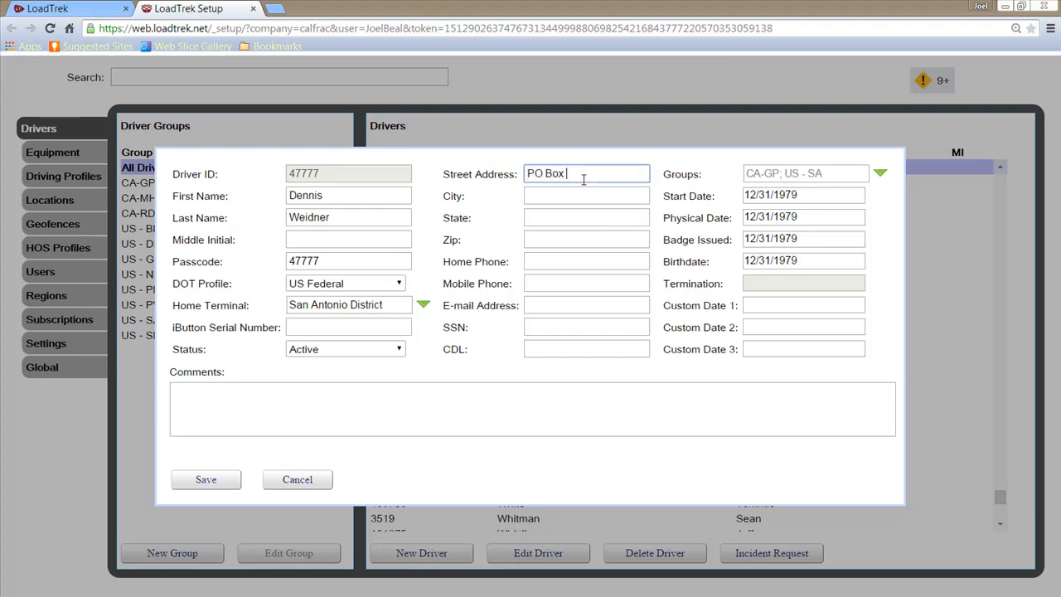
key("Tab")
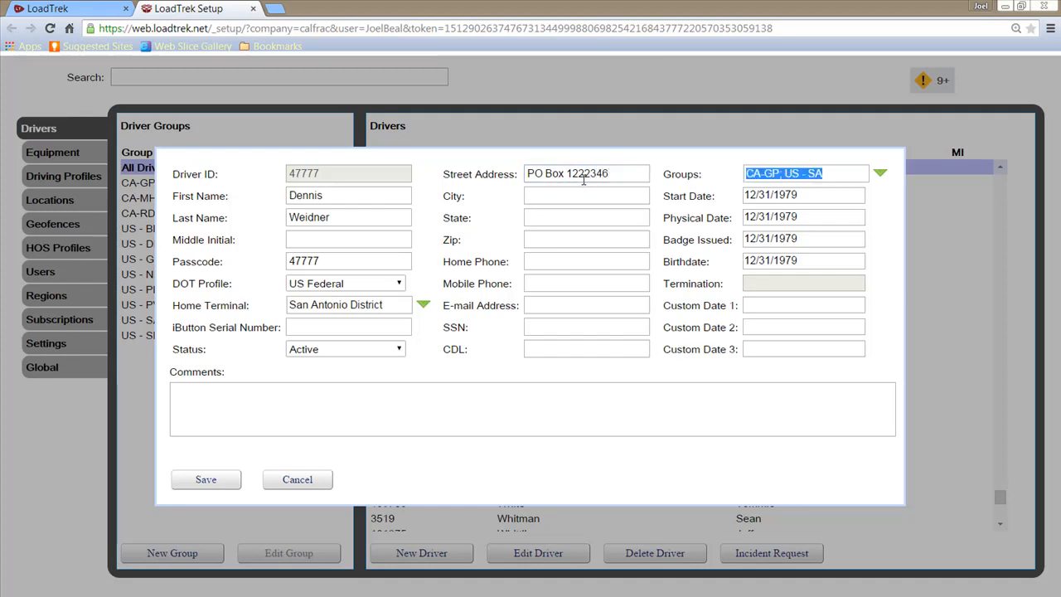
left_click(576, 195)
type("Arling")
key("BackSpace")
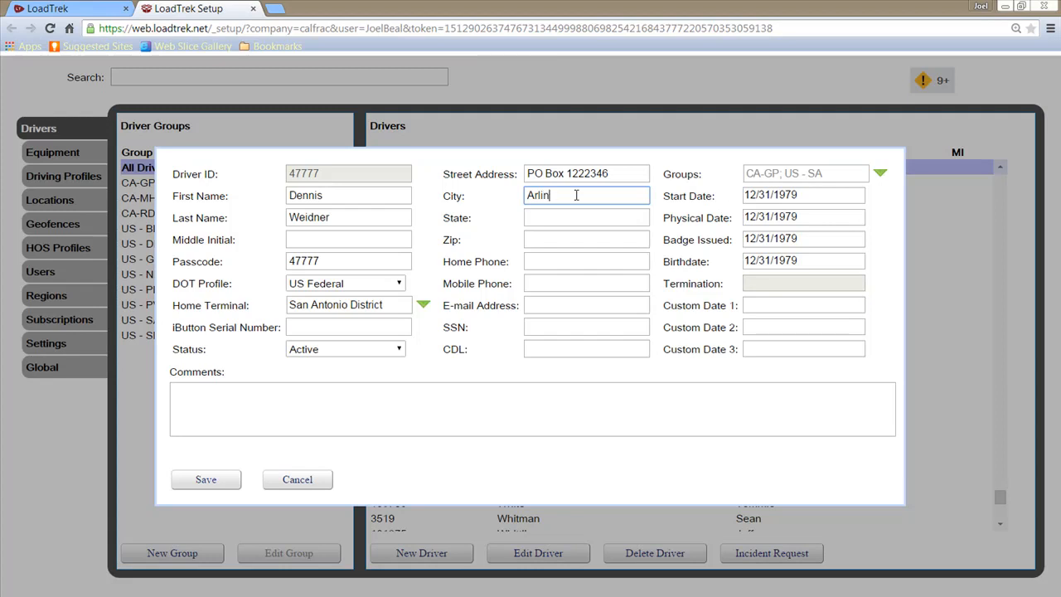
type("gtom")
key("BackSpace")
type("n")
left_click(568, 213)
type("TX")
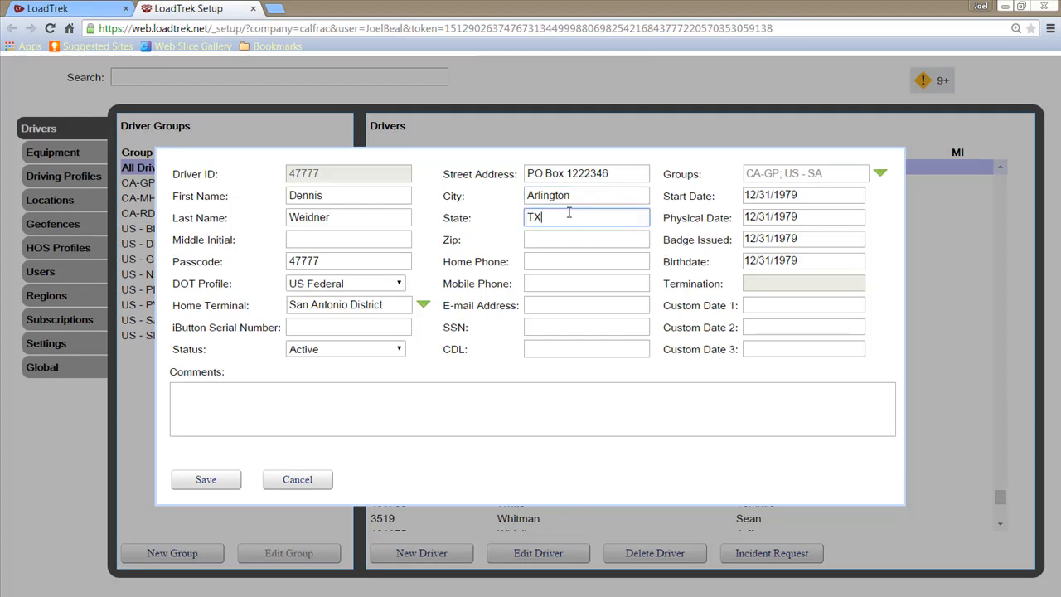
- Enter the driver's mobile phone number and e-mail address
left_click(562, 284)
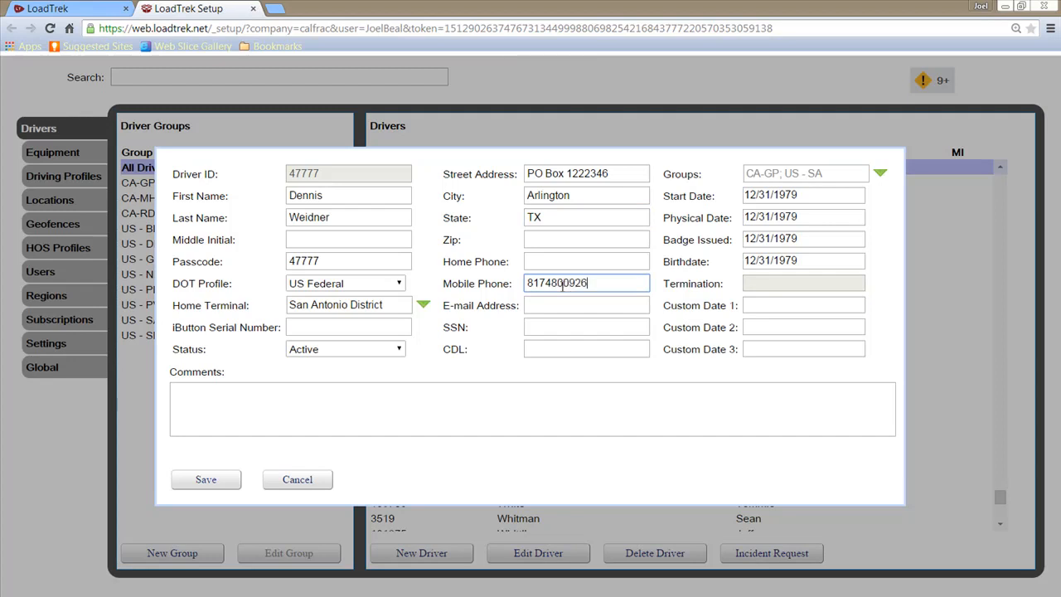
left_click(554, 306)
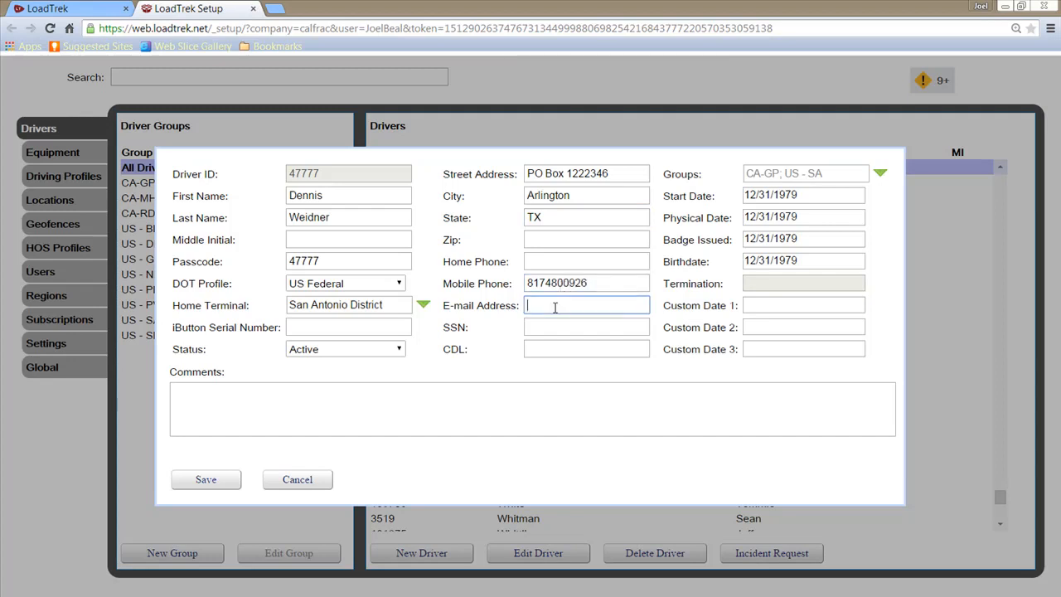
left_click(560, 326)
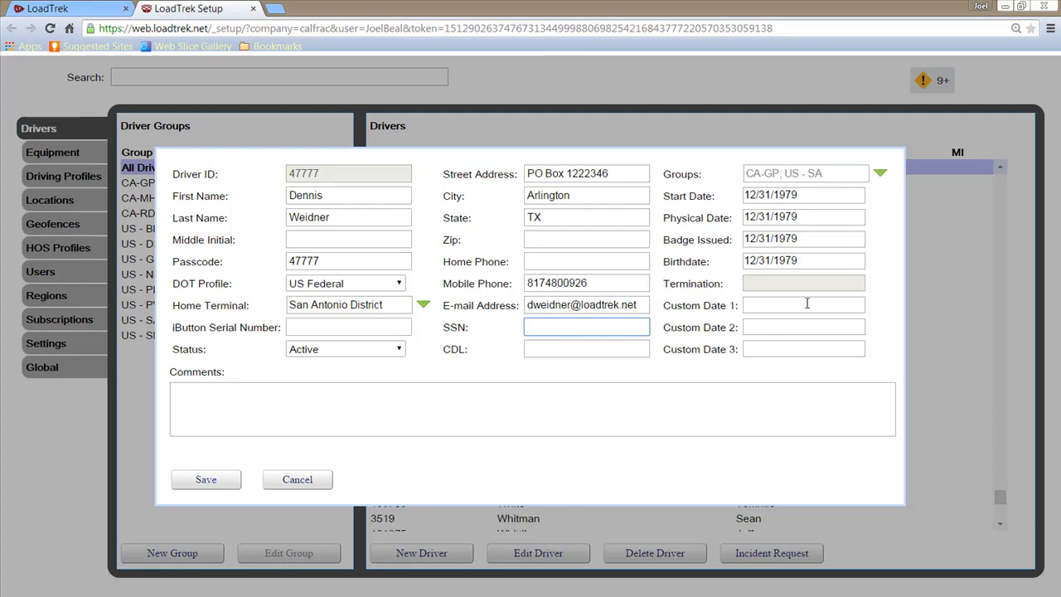
left_click(794, 281)
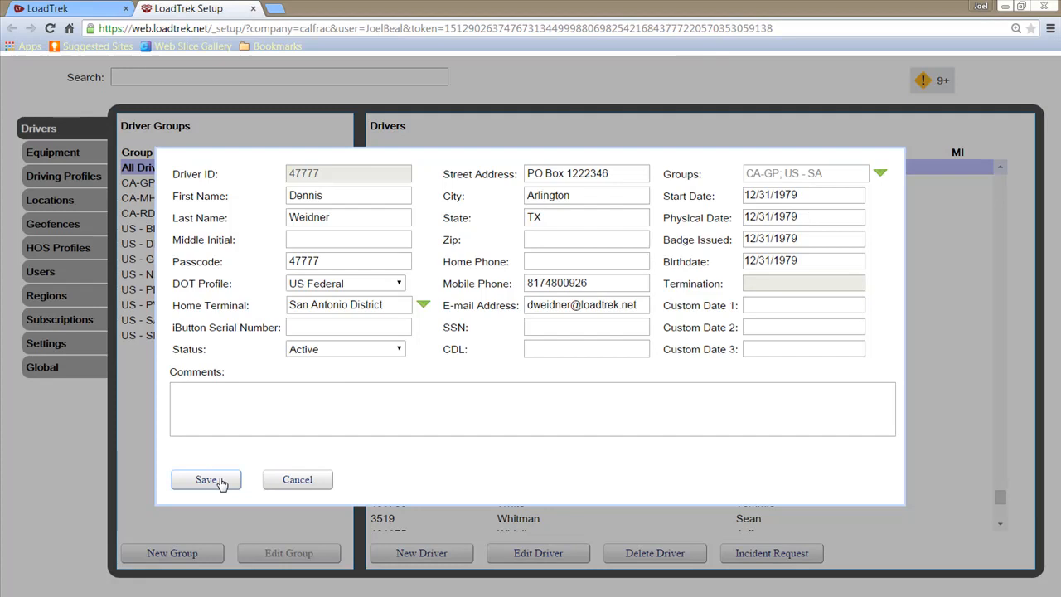
- Keep US Federal as DOT profile, save driver 47777, and show the HOS Profiles list
left_click(341, 287)
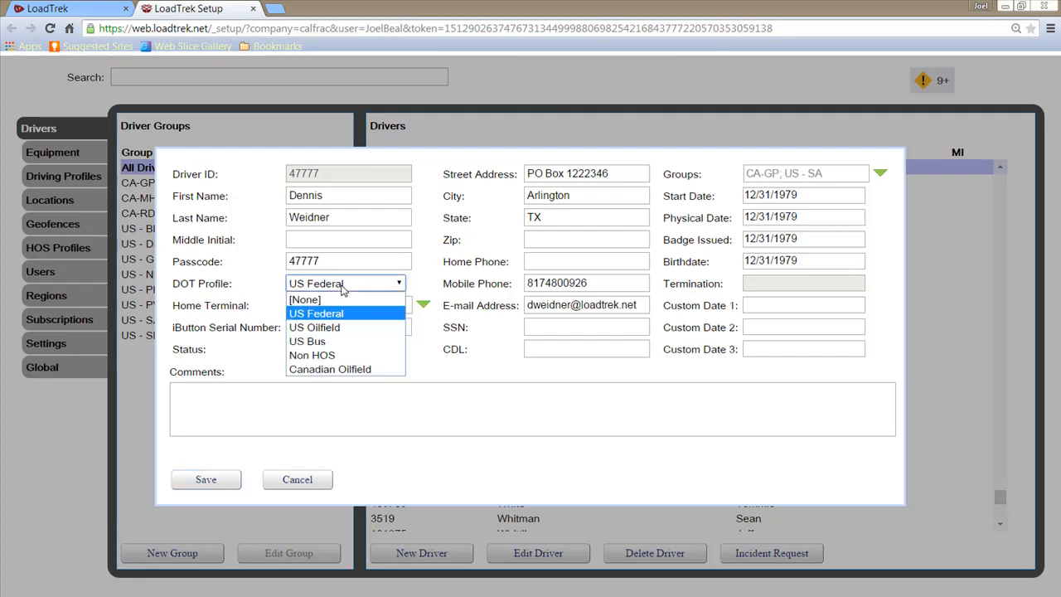
left_click(342, 287)
left_click(212, 480)
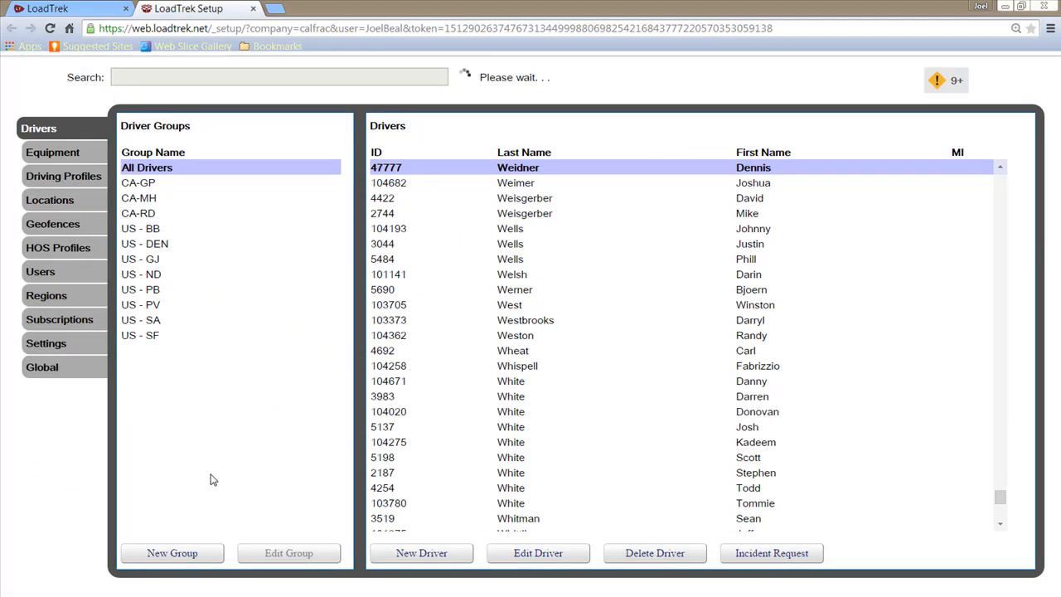
left_click(65, 250)
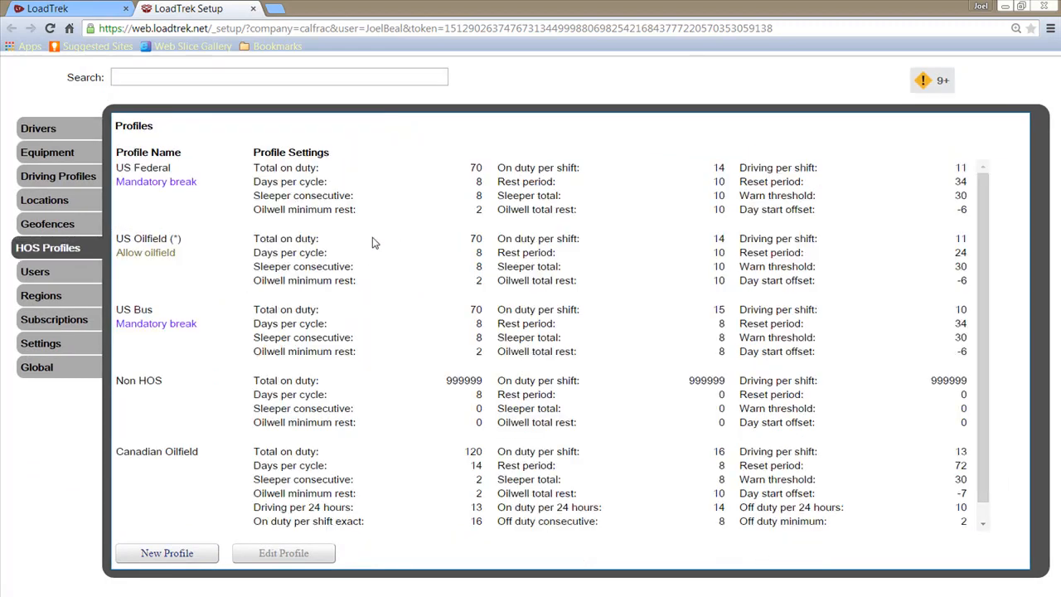
- Open the US Federal HOS profile and review its day start offset -6 and warn threshold 30
double_click(384, 197)
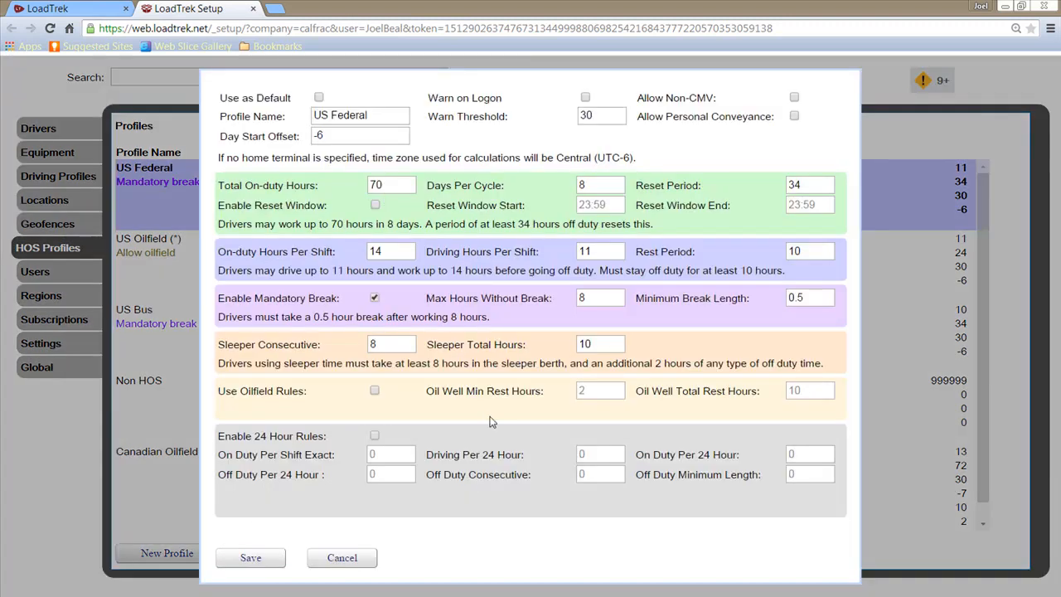
left_click(376, 109)
left_click(365, 136)
left_click(612, 118)
double_click(586, 117)
left_click(601, 118)
- Toggle Allow Non-CMV on and off, leaving it disabled
left_click(794, 99)
left_click(794, 100)
left_click(795, 99)
left_click(794, 98)
- Allow personal conveyance and review the 70 on-duty hours, 8-day cycle and 34-hour reset
left_click(794, 117)
left_click(381, 187)
left_click(594, 184)
left_click(812, 184)
left_click(390, 184)
left_click(599, 185)
- Try a 0100–0500 reset window, then leave the reset window disabled
left_click(374, 205)
left_click_drag(615, 205, 479, 199)
type("0100")
key("Tab")
type("0500")
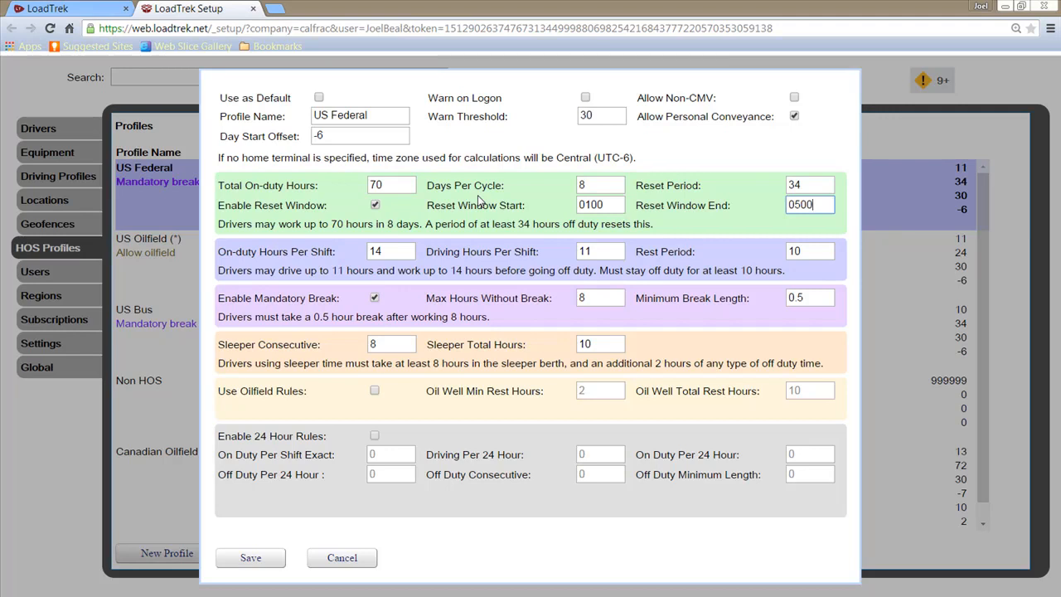
left_click(376, 205)
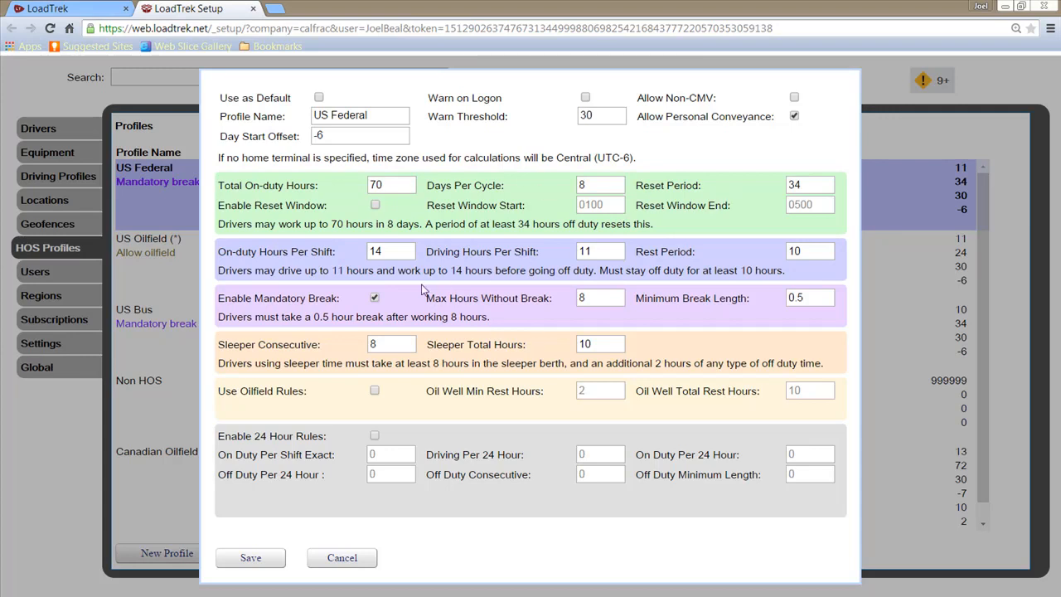
- Review the US Federal on-duty and driving hours, 10-hour rest, and 0.5-hour minimum break
left_click(393, 249)
left_click(607, 252)
left_click(802, 249)
left_click(410, 252)
left_click(600, 254)
left_click(598, 303)
left_click(825, 298)
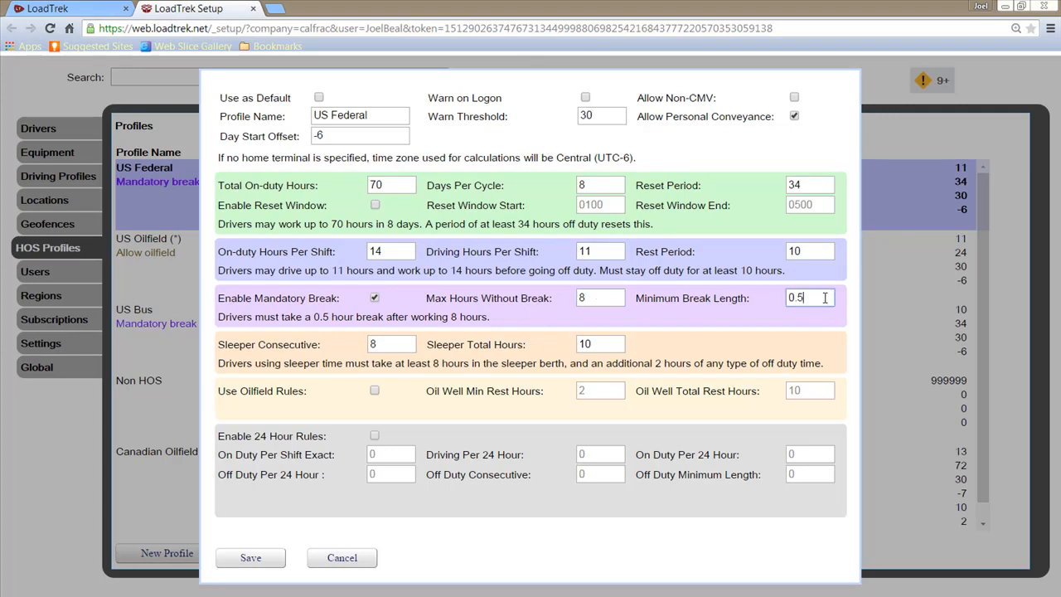
- Toggle Enable Mandatory Break off and on, check sleeper hours 8/10, and save the profile
left_click(378, 297)
left_click(378, 297)
left_click(385, 348)
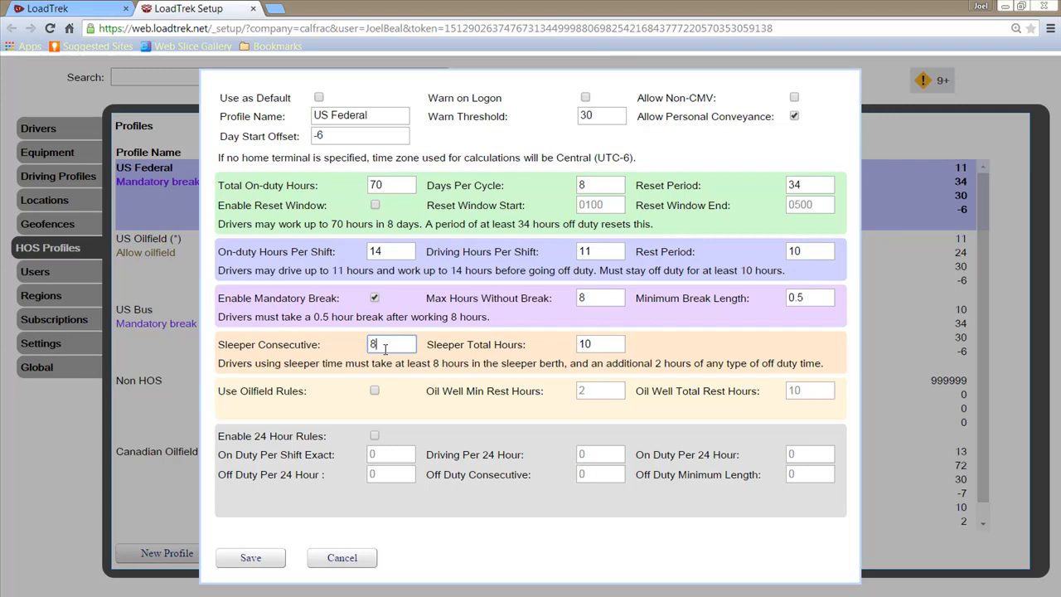
left_click(611, 344)
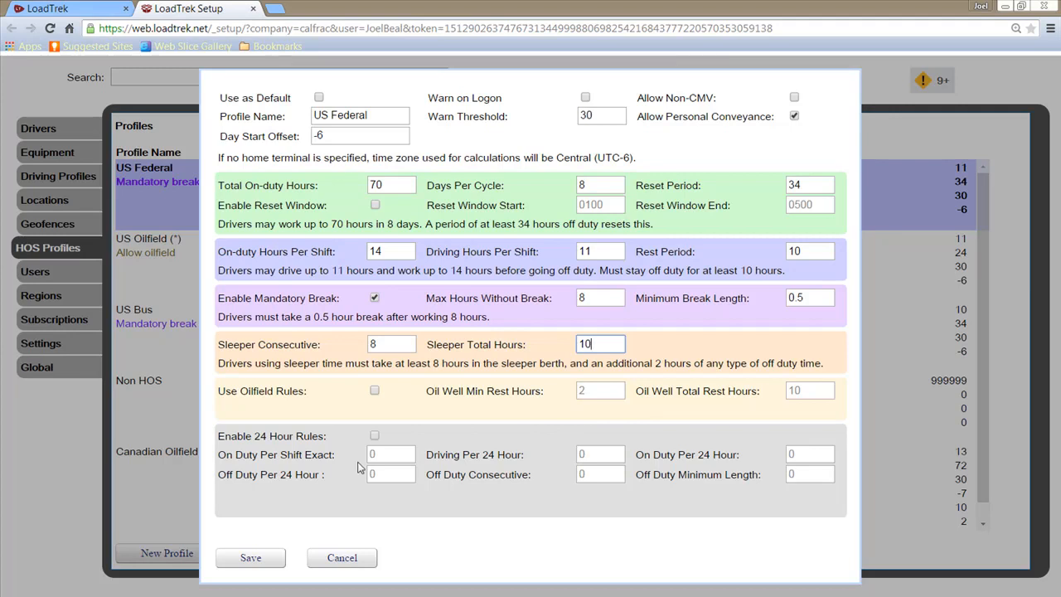
left_click(271, 558)
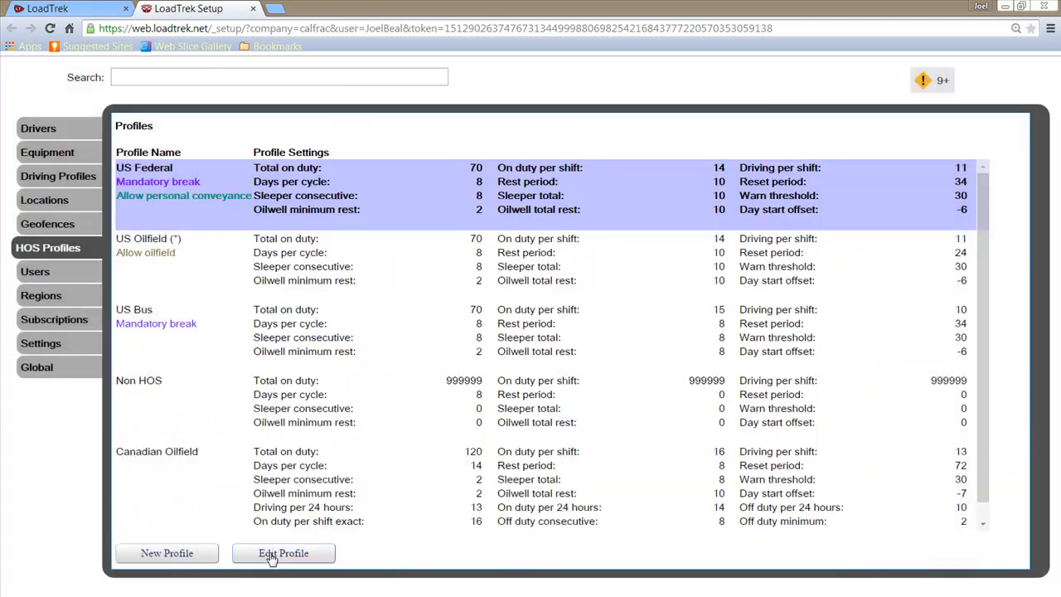
- Open the US Oilfield profile and review its 24-hour reset, on-duty and driving hours
double_click(371, 255)
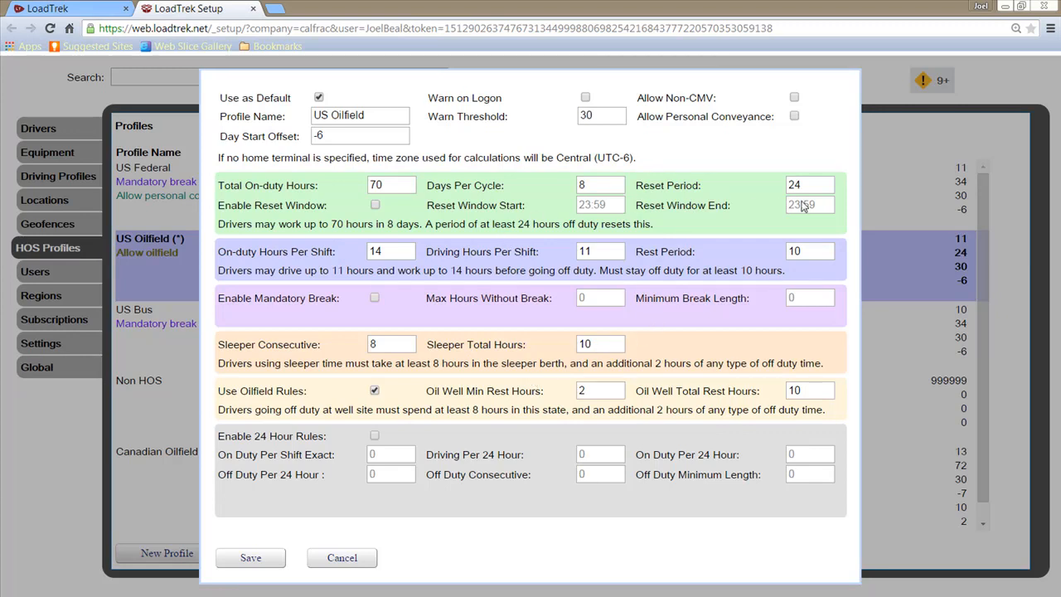
left_click(827, 188)
left_click(389, 252)
left_click(605, 253)
- Check the oil well rest hours, save the US Oilfield profile, and show the Drivers list
left_click(601, 389)
left_click(823, 396)
left_click(264, 561)
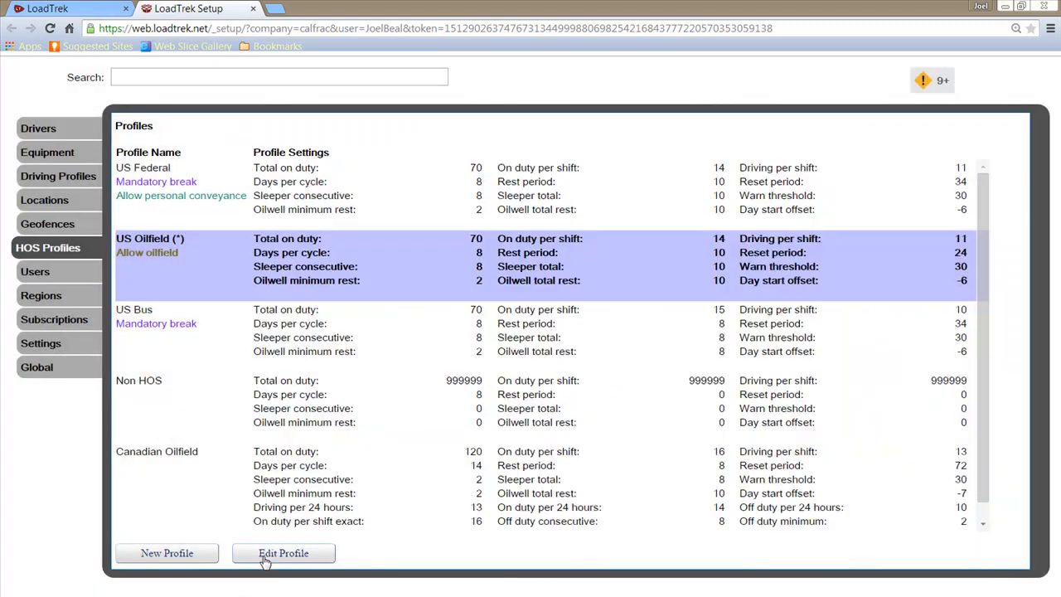
left_click(91, 137)
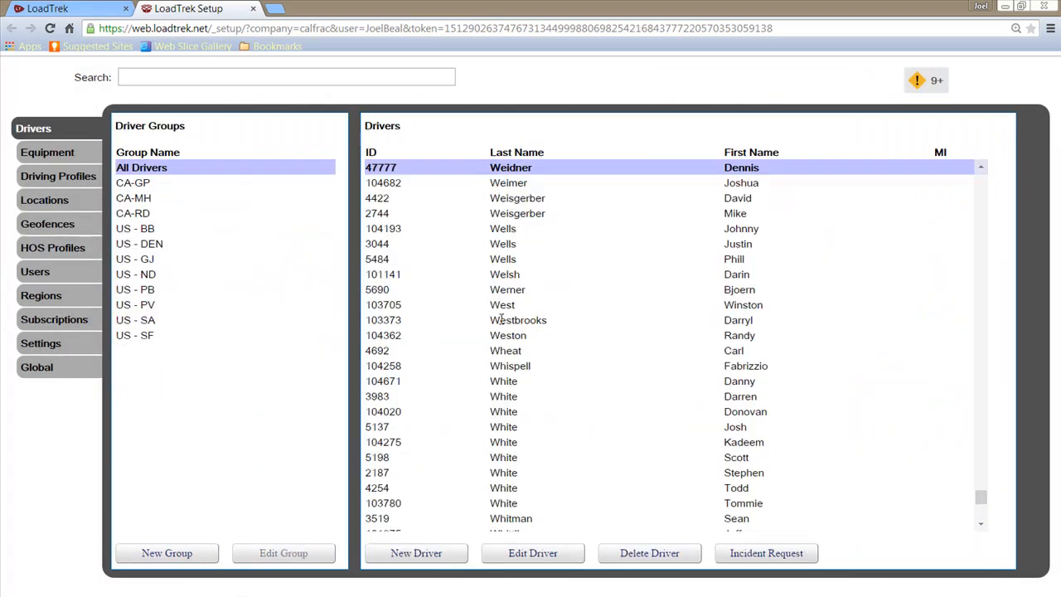
- Change the top driver's DOT profile to US Oilfield and save the driver record
double_click(429, 166)
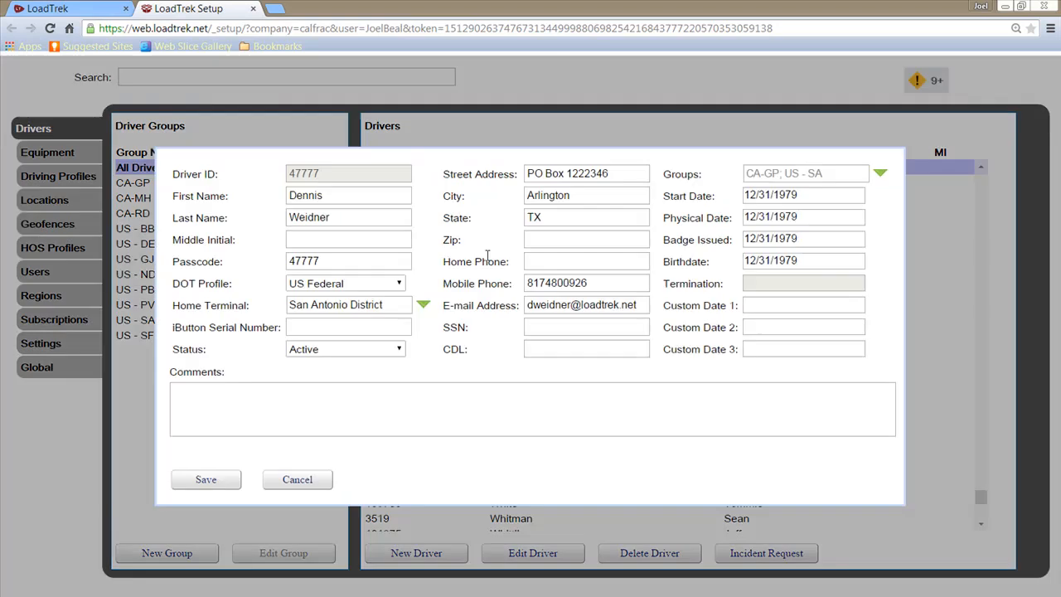
left_click(393, 289)
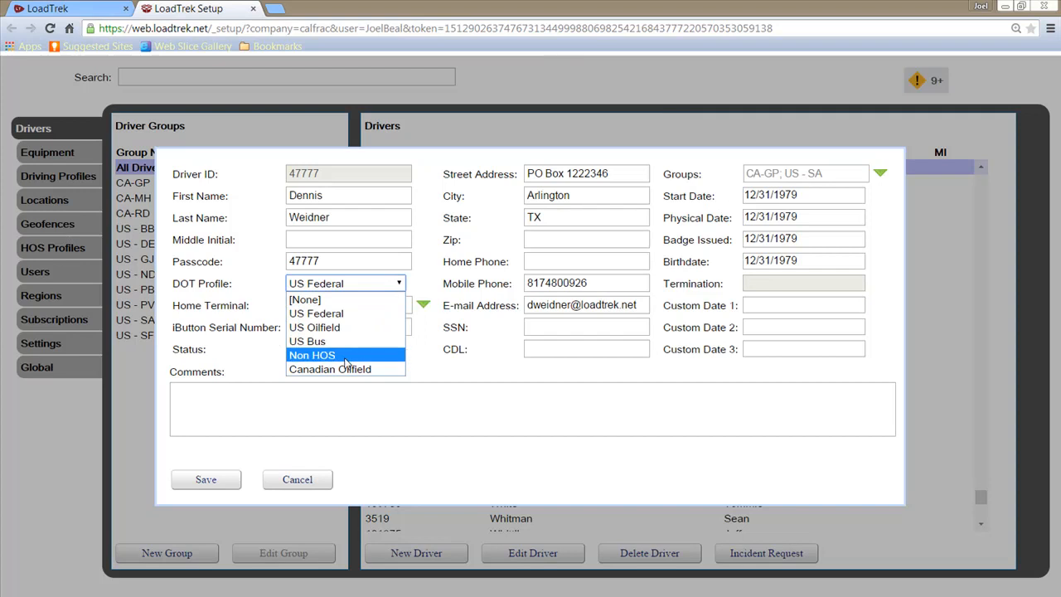
left_click(366, 329)
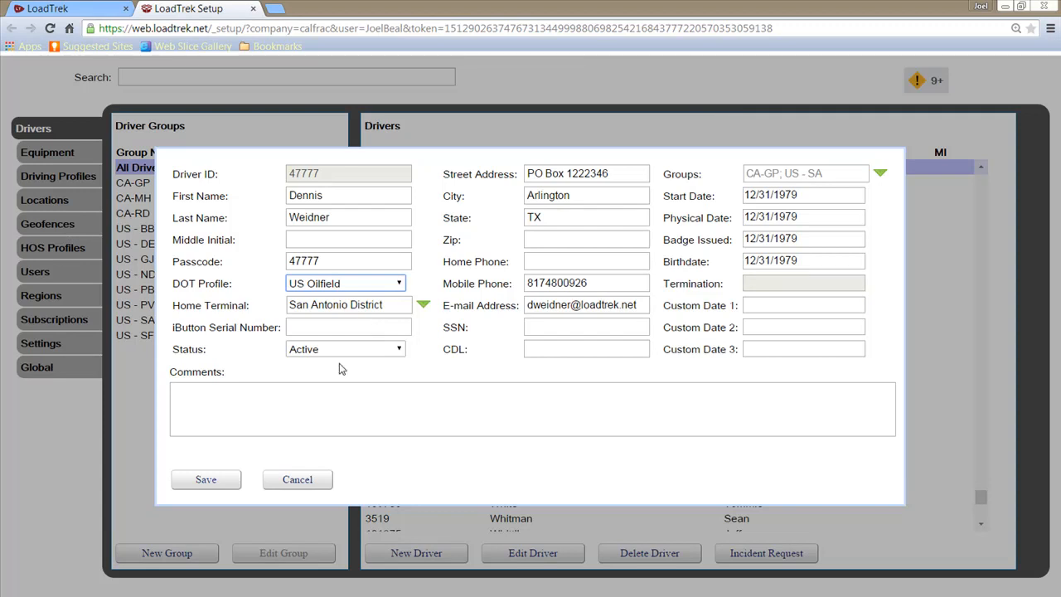
left_click(206, 482)
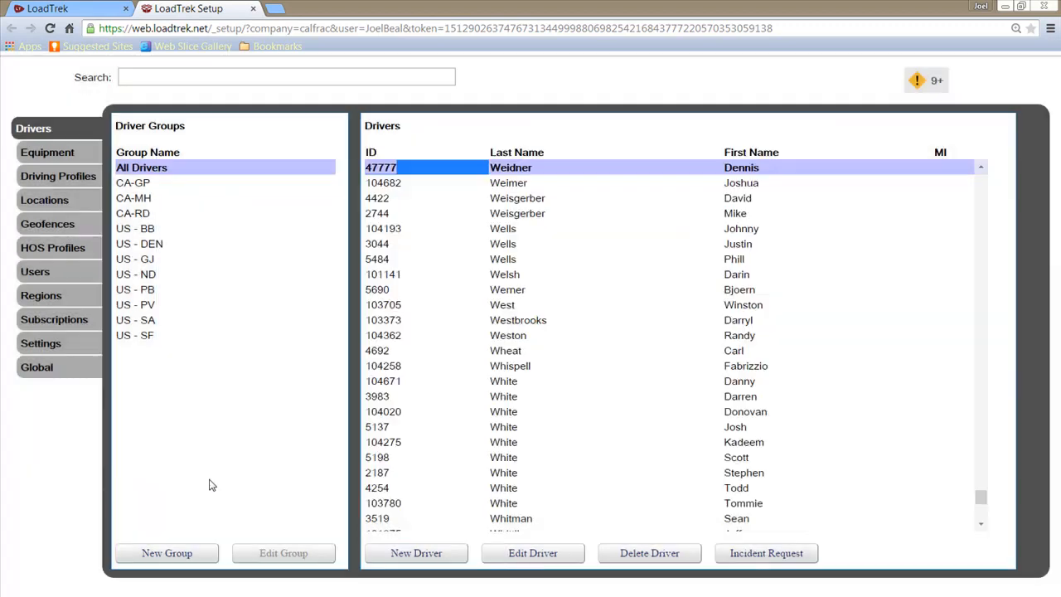